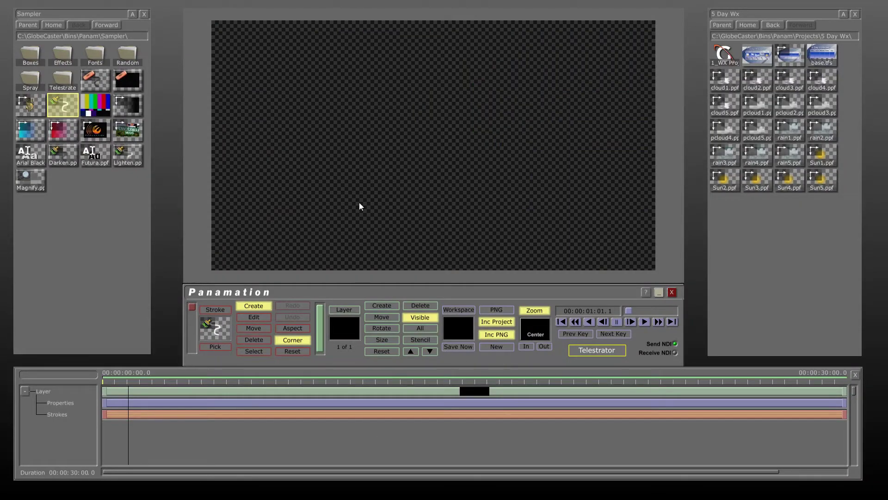
Step: Draw a freehand white scribble and switch it on as overlay 1 on the NDI camera output in vMix
left_click_drag(269, 106, 498, 243)
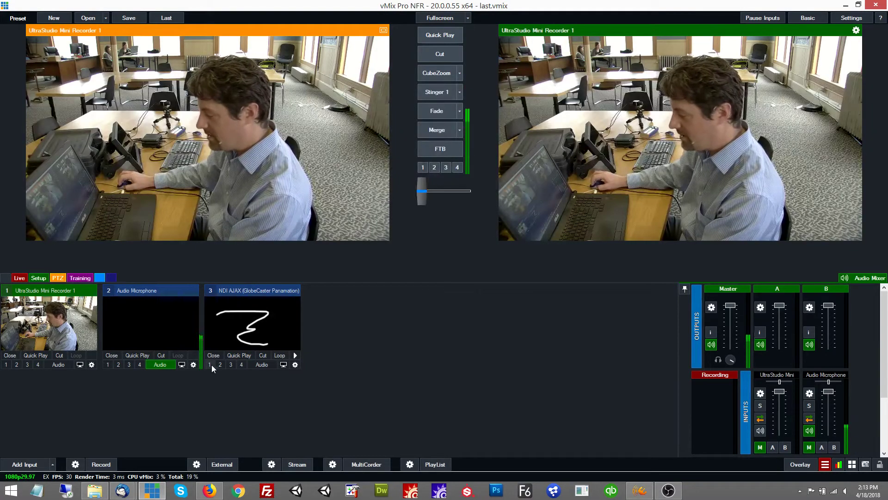
left_click(210, 364)
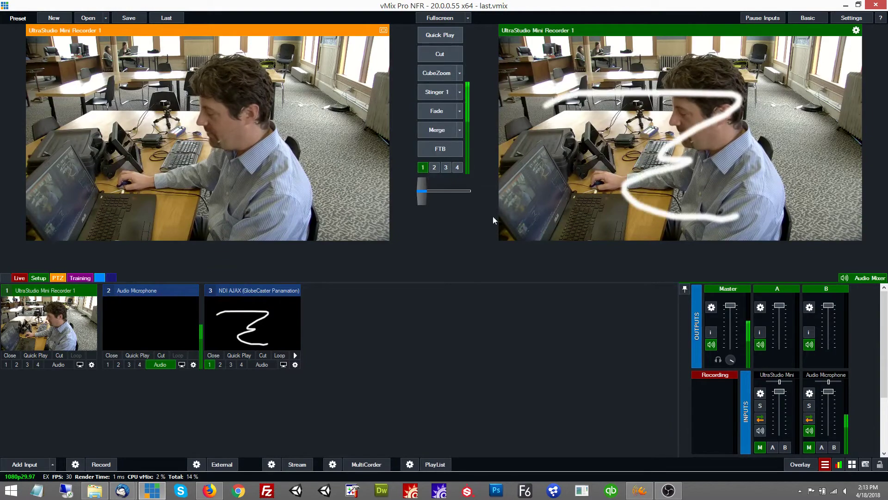
key("alt+Tab")
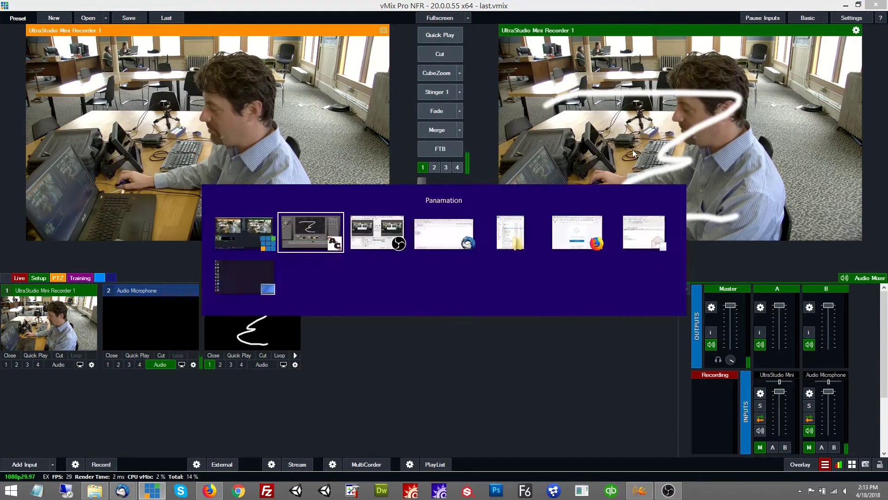
key("alt+Tab")
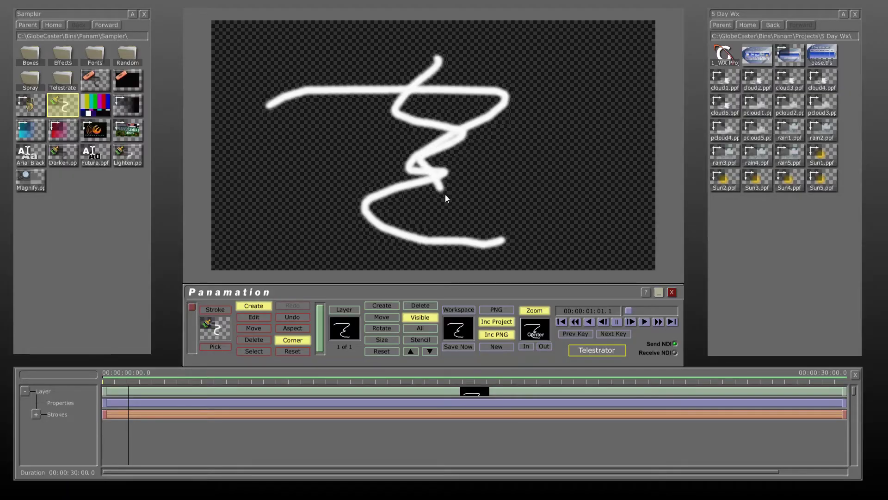
Step: Undo the strokes, paint a cyan gradient rectangle, and add an Arial Black name caption
key("ctrl+z")
key("ctrl+z")
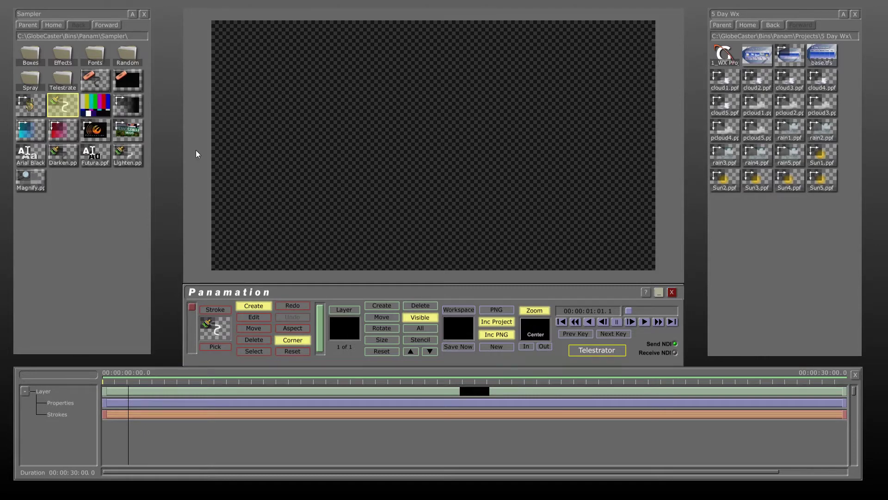
left_click(31, 130)
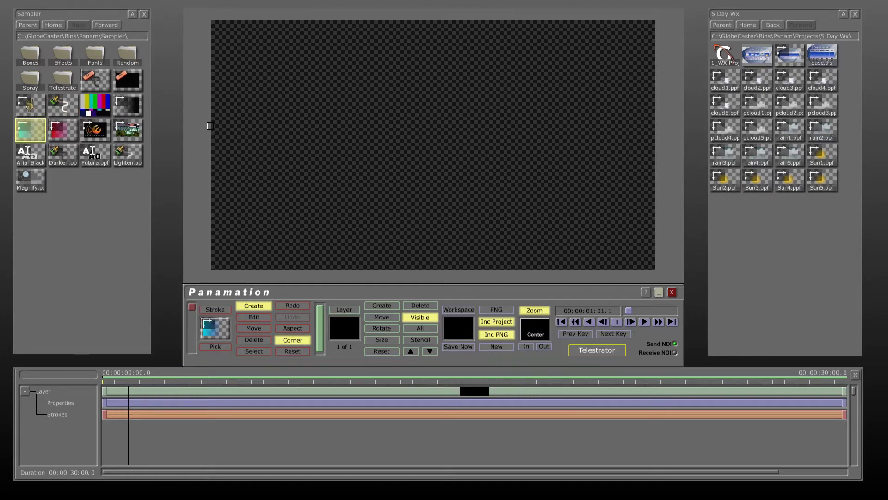
left_click_drag(265, 90, 313, 182)
left_click(31, 156)
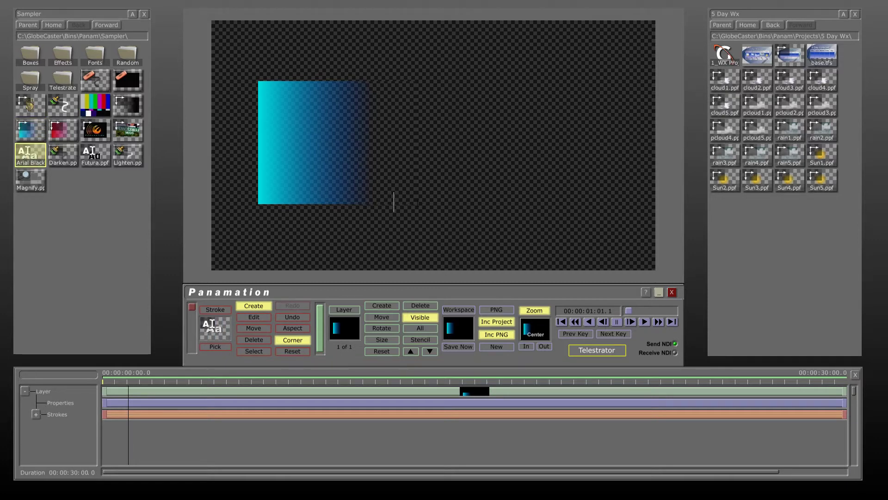
type("Pratt")
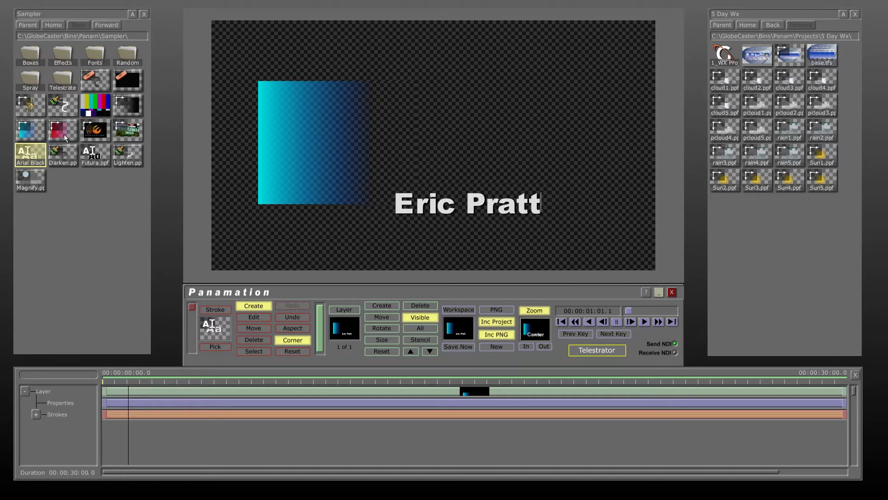
Step: Paint a second cyan gradient rectangle at lower left and leave the 5 Day Wx folder
left_click(36, 133)
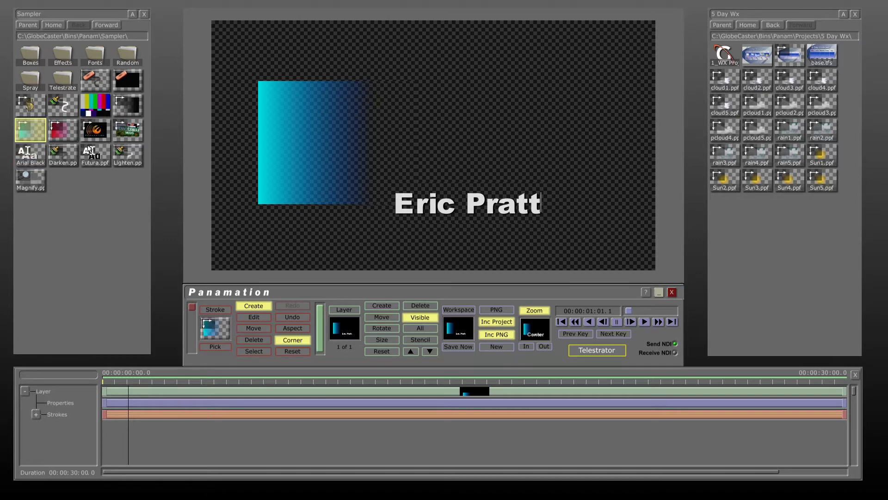
left_click_drag(355, 188, 211, 252)
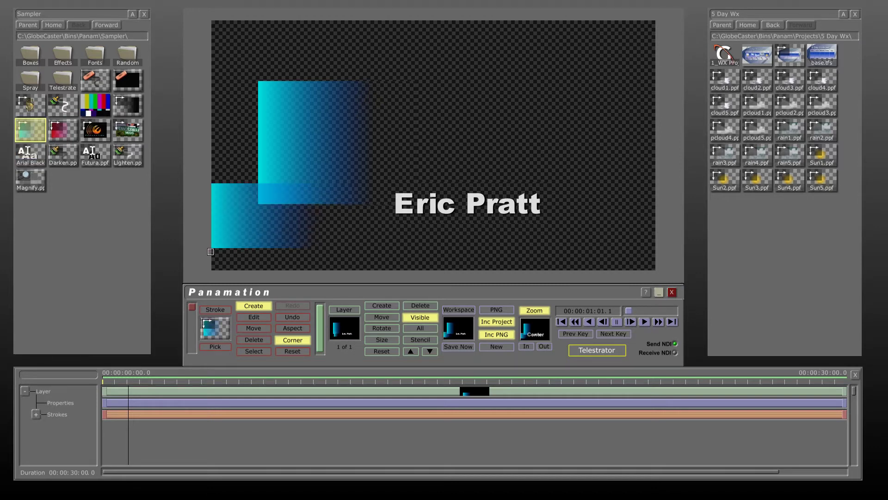
left_click(774, 27)
left_click(774, 25)
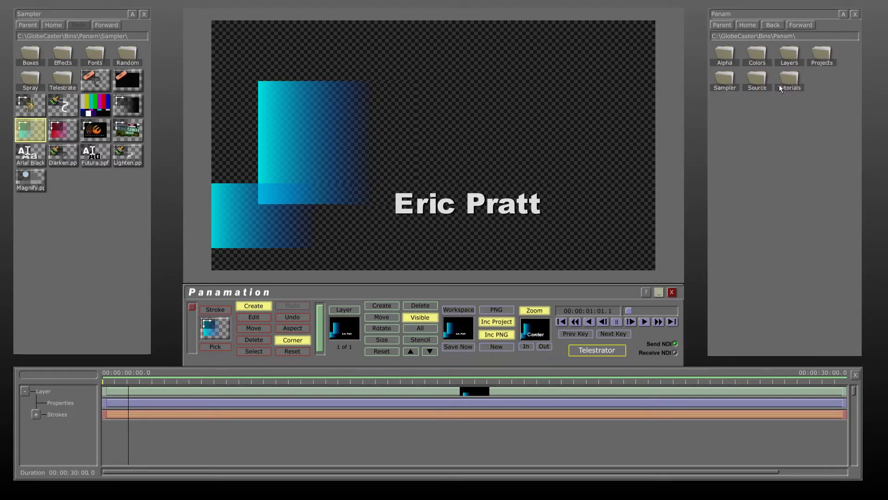
double_click(763, 55)
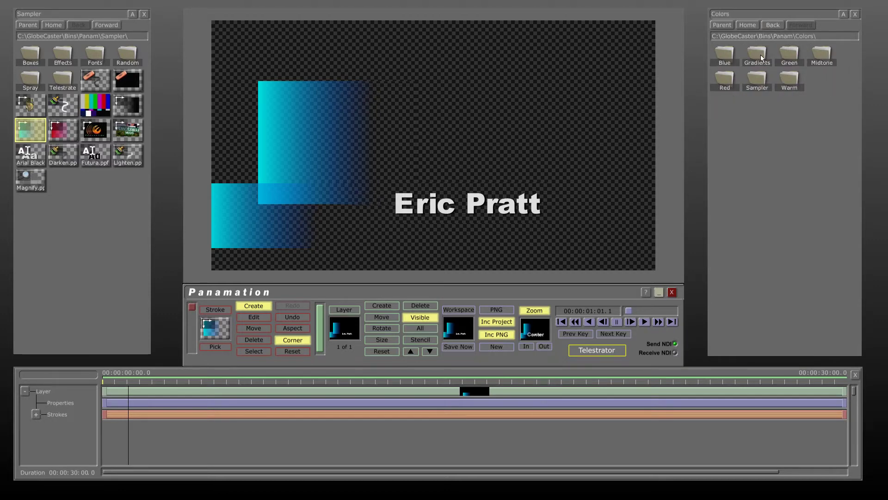
double_click(763, 57)
left_click(754, 59)
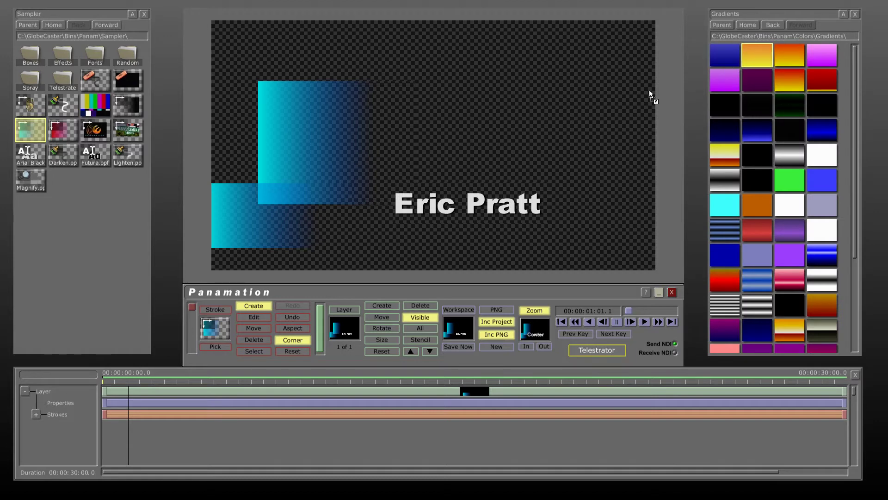
left_click(434, 207)
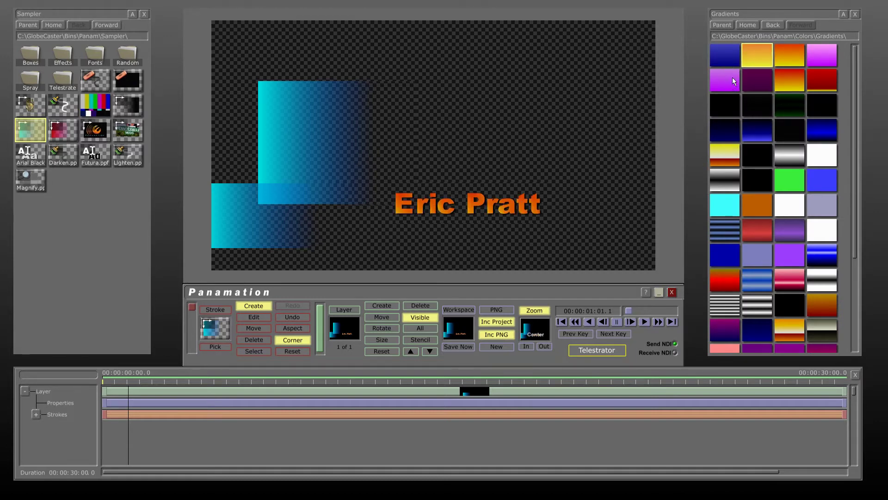
left_click(776, 24)
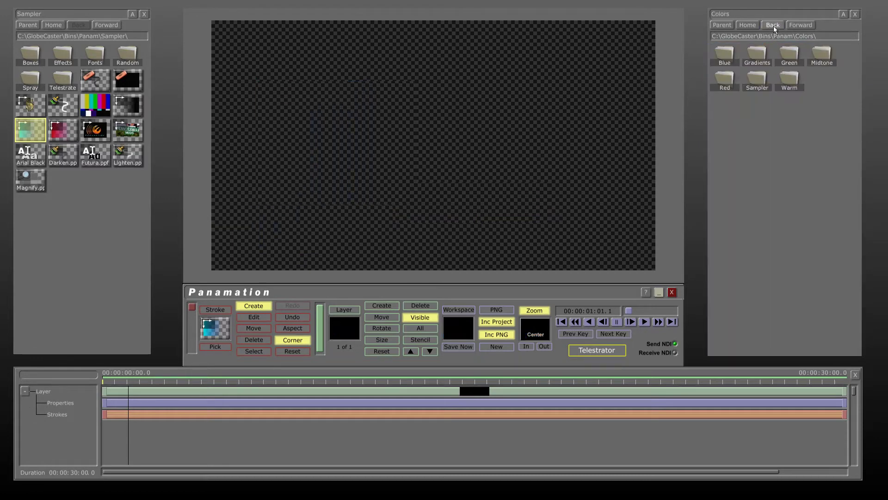
Step: Load the forecast project from Projects > 5 Day Wx, discarding the old graphic and rescaling the timeline
left_click(774, 26)
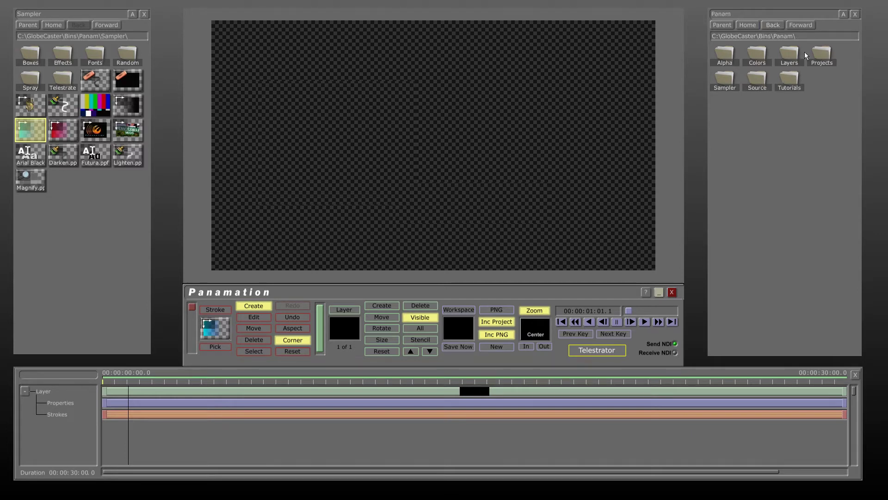
double_click(824, 55)
double_click(720, 56)
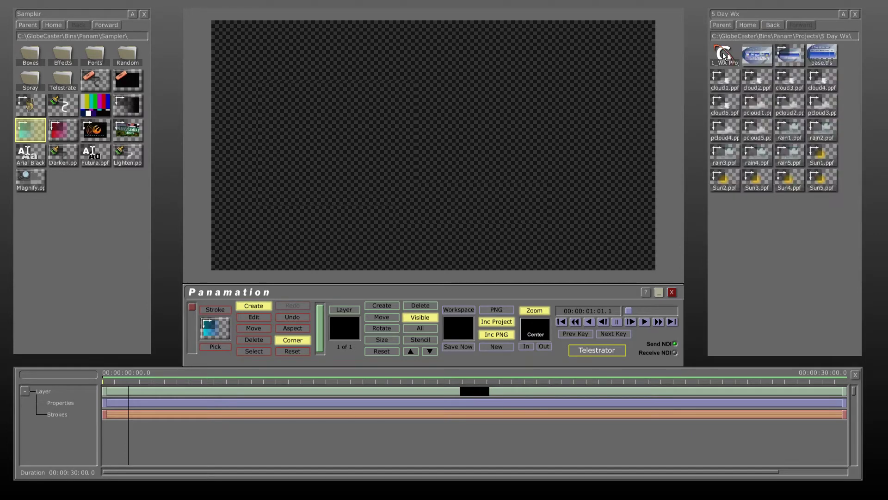
double_click(762, 55)
left_click(448, 260)
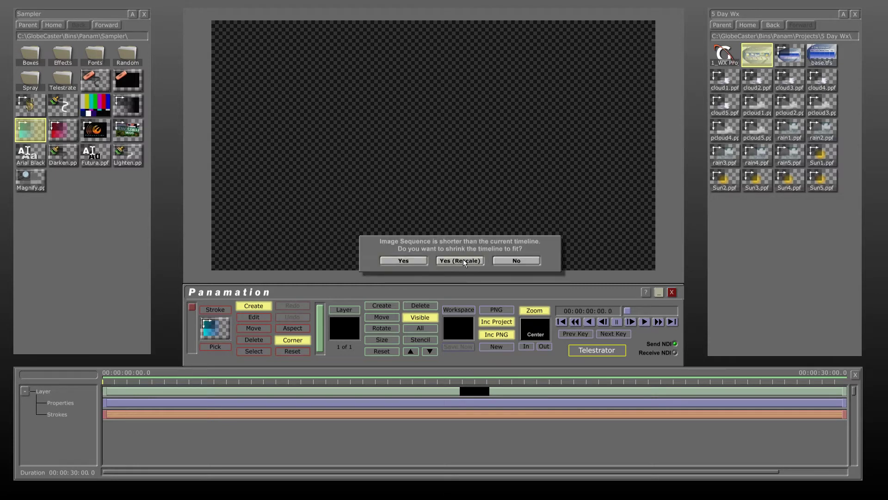
left_click(463, 260)
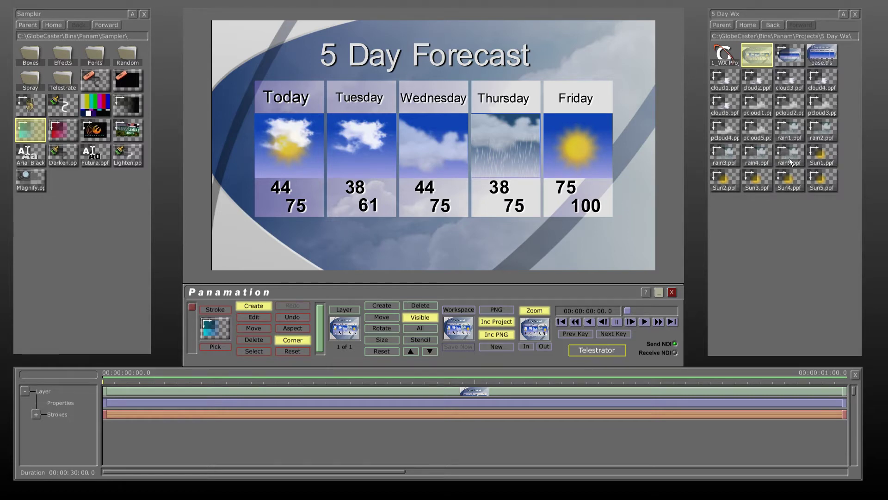
Step: Set Tuesday sunny, Today partly cloudy, and Wednesday and Thursday rainy on the day tiles
double_click(725, 179)
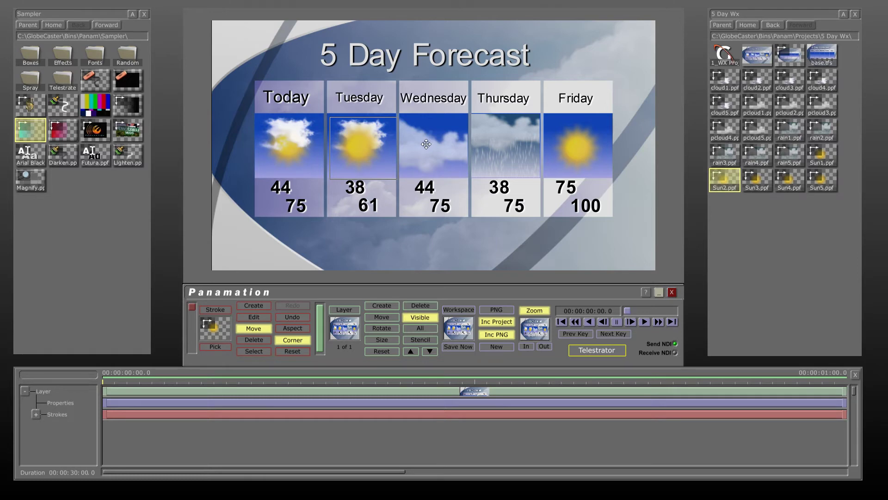
double_click(754, 179)
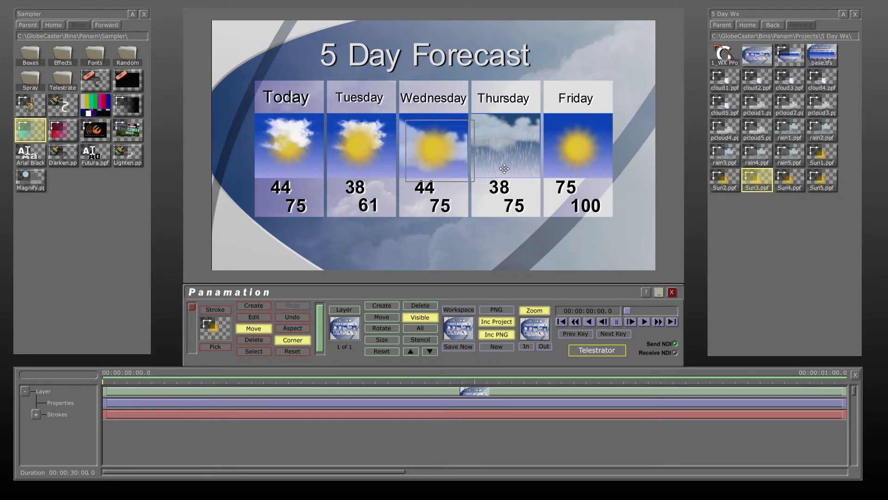
double_click(795, 178)
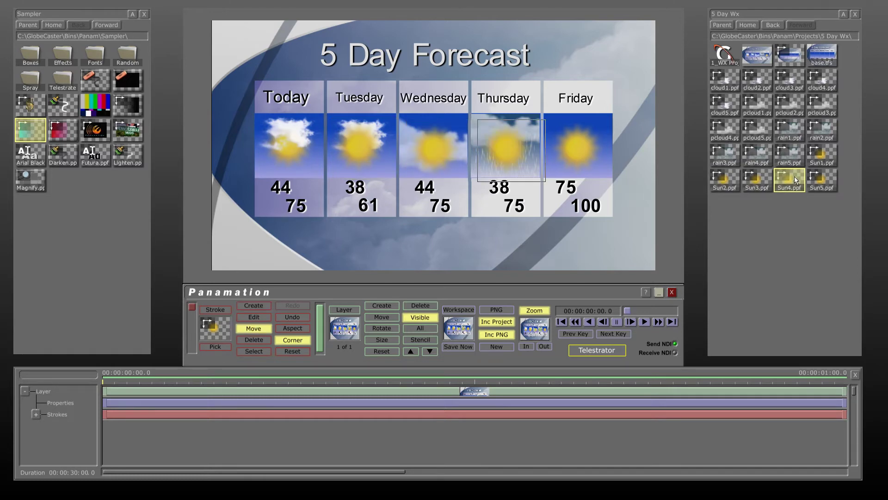
double_click(790, 127)
double_click(764, 104)
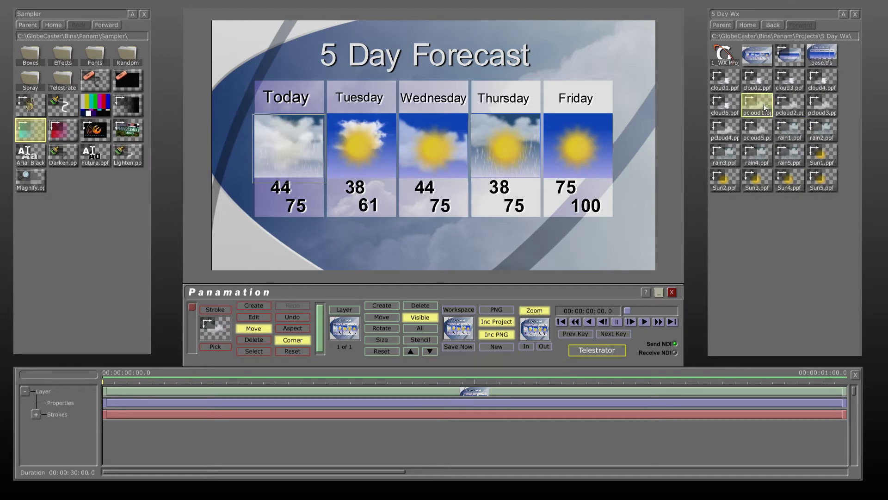
double_click(726, 150)
double_click(761, 152)
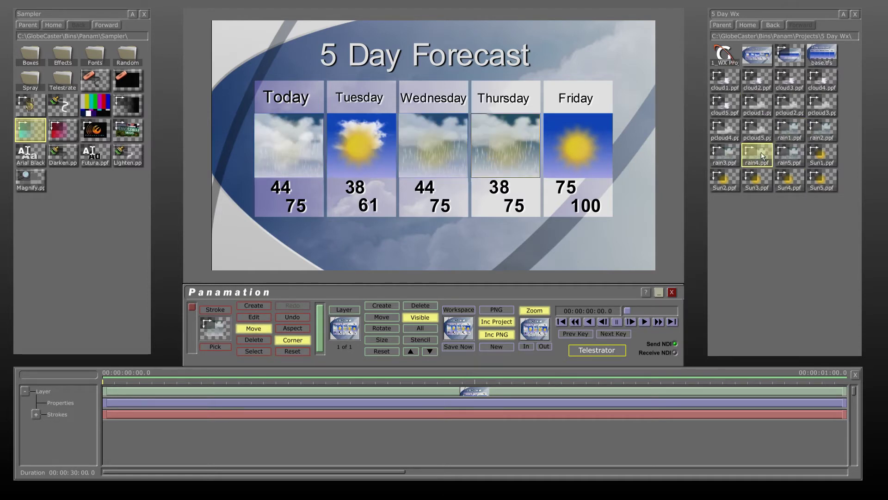
Step: Toggle the forecast overlay off and back on the vMix output, then return to Panamation
left_click(768, 24)
key("alt+Tab")
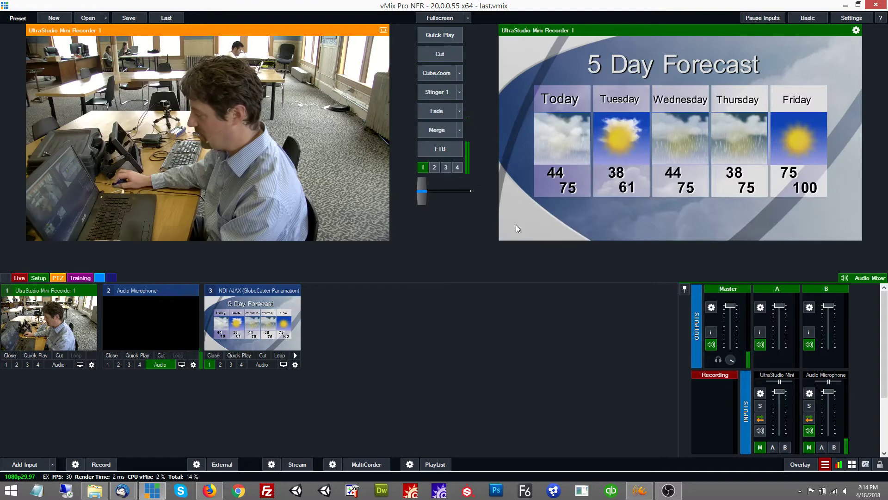
left_click(208, 364)
left_click(210, 365)
key("alt+Tab")
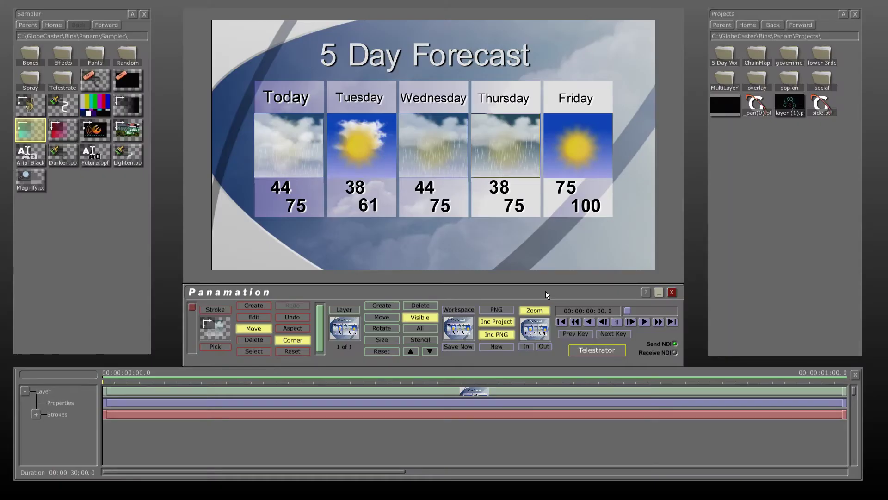
Step: Start a new empty project from the workspace options, saving the forecast project first
left_click(598, 349)
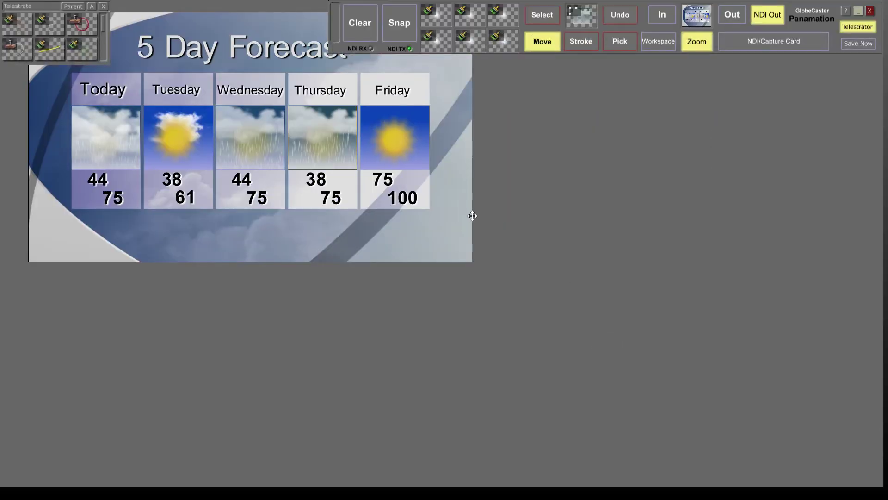
left_click(854, 30)
left_click(457, 310)
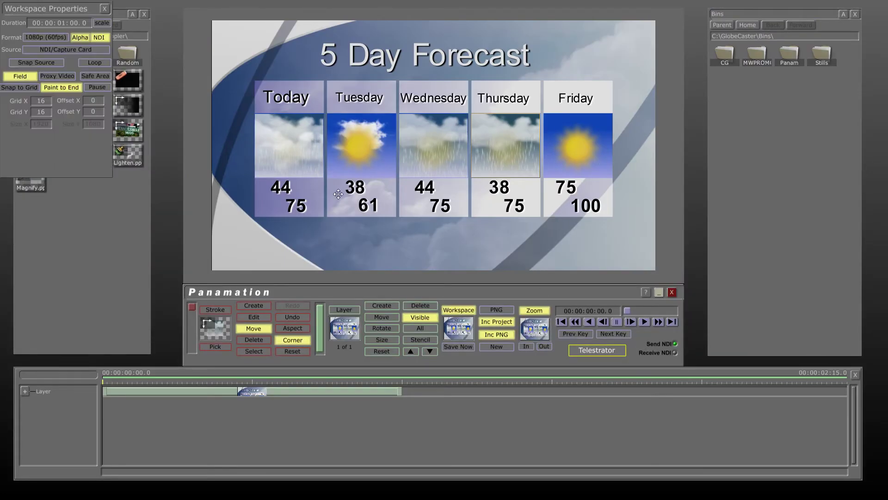
right_click(462, 322)
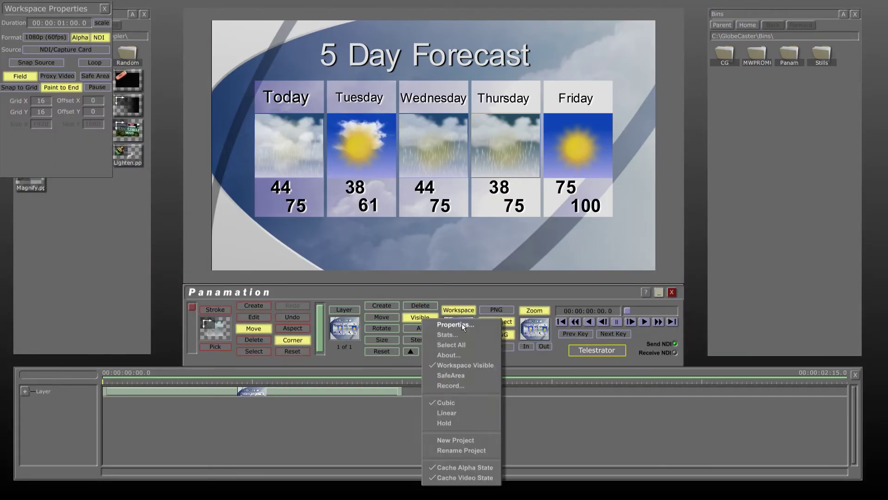
left_click(453, 440)
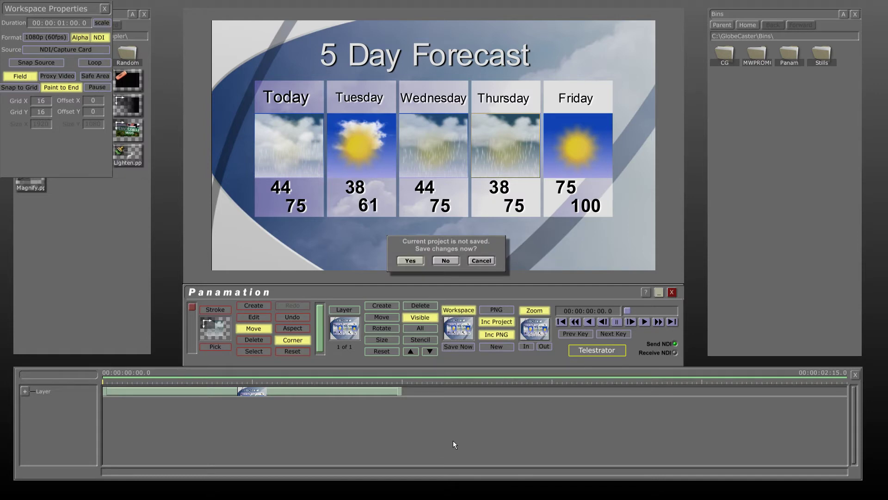
left_click(409, 260)
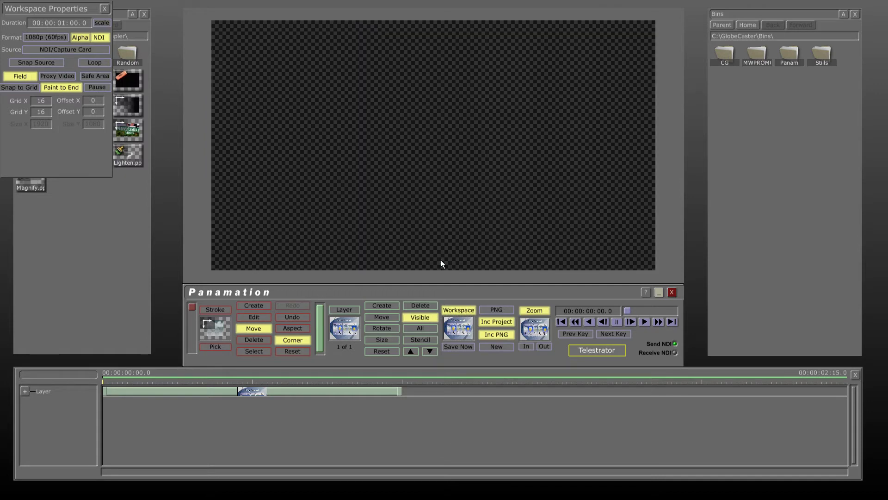
Step: Set the workspace video source to AJAX (UltraStudio Mini Recorder 1)
left_click(70, 49)
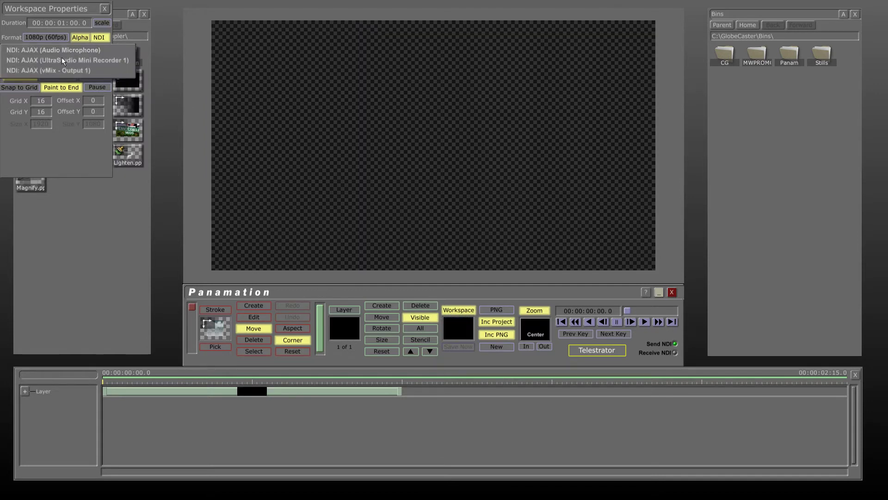
left_click(50, 62)
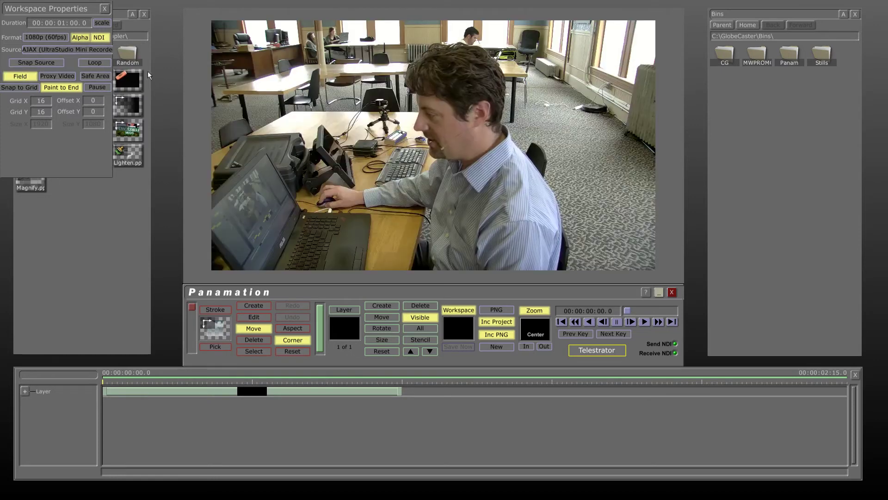
left_click(105, 11)
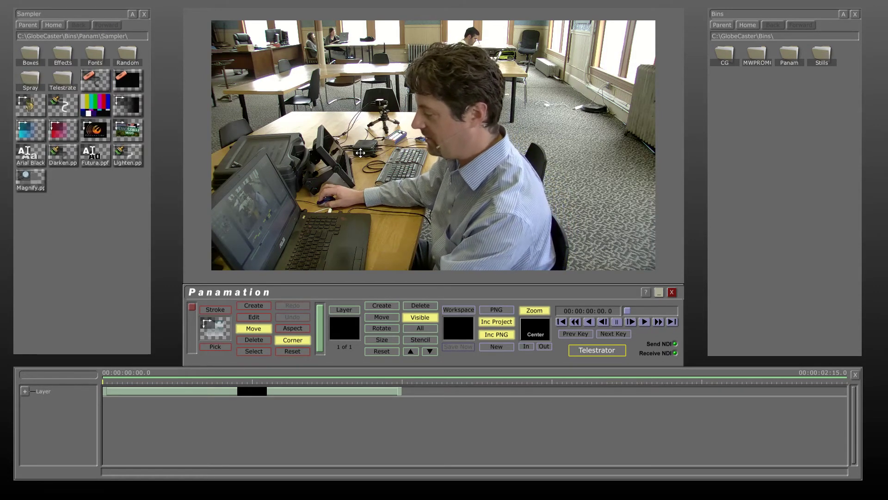
Step: Open the telestration view over the feed, centre the workspace, and check vMix
left_click(599, 350)
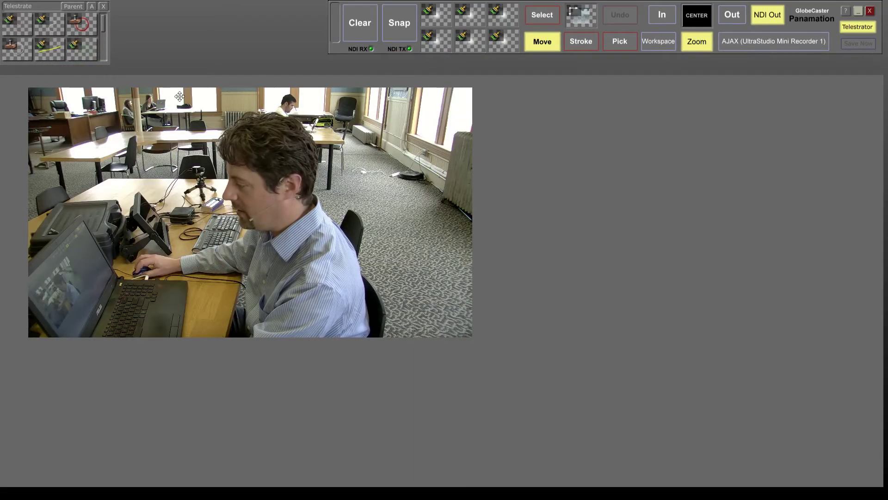
left_click_drag(10, 77, 271, 102)
key("alt+Tab")
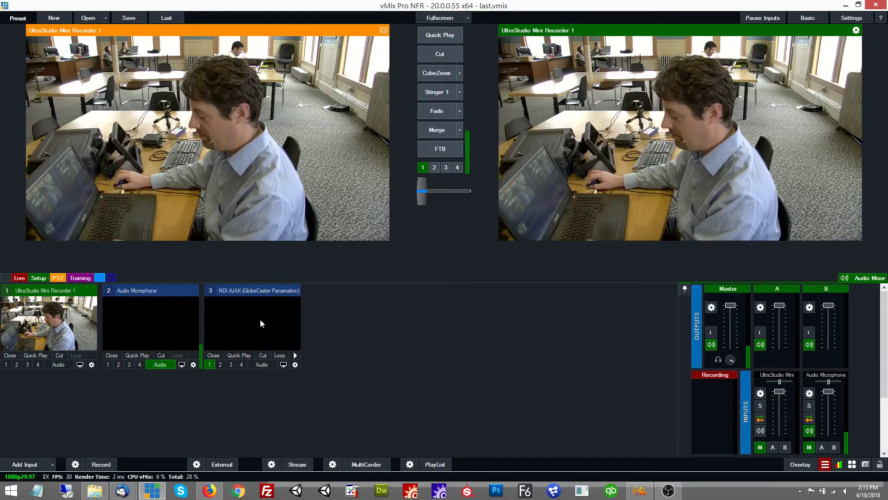
key("alt+Tab")
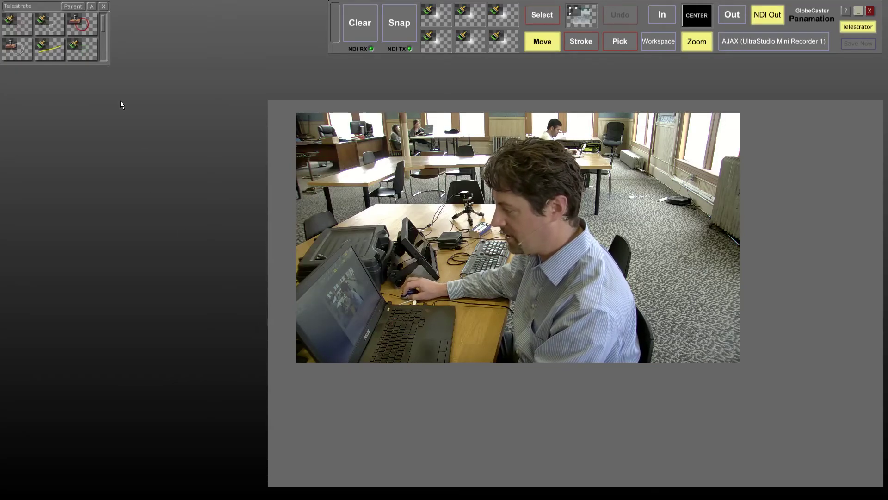
Step: Circle the tripod camera with the yellow brush and toggle its overlay off in vMix
left_click_drag(107, 66, 138, 244)
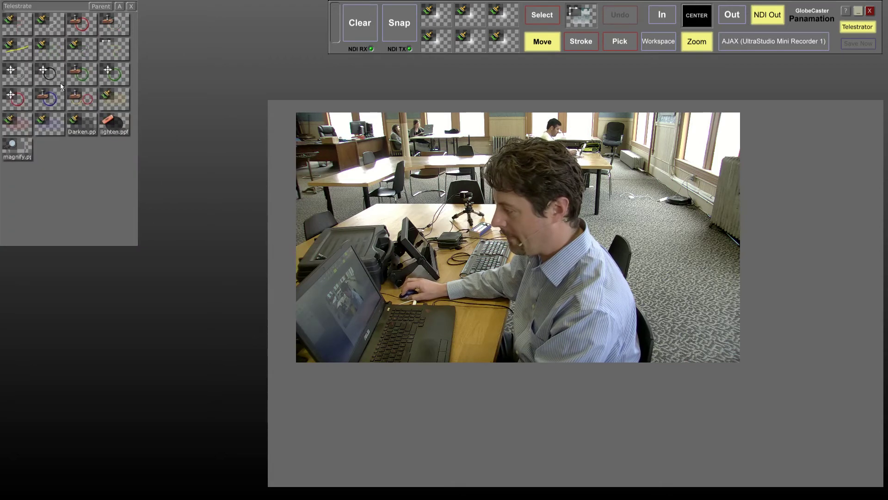
left_click(17, 47)
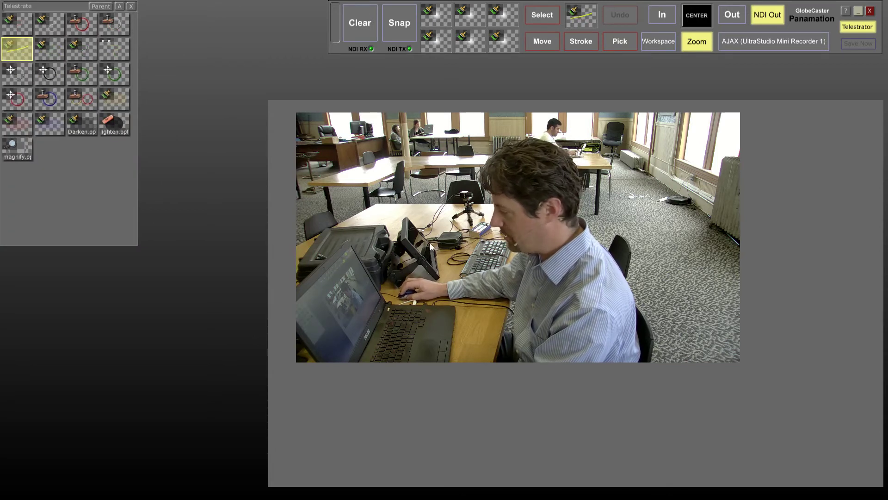
left_click_drag(472, 207, 471, 209)
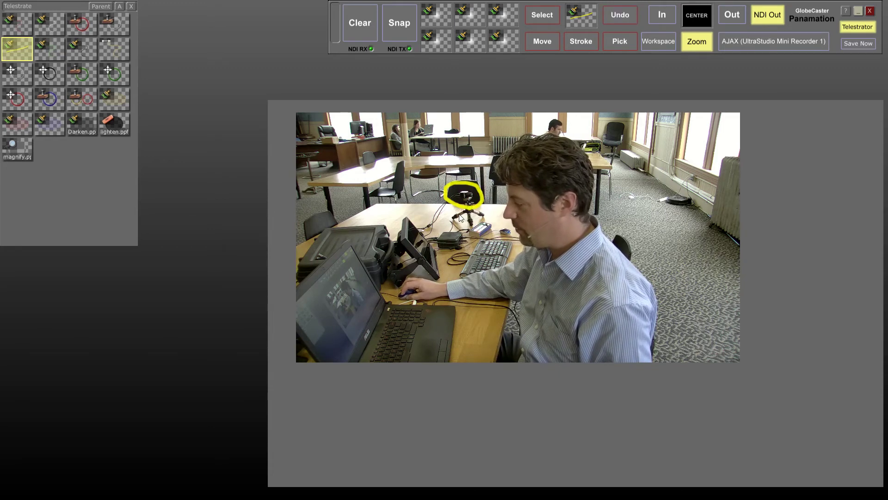
key("alt+Tab")
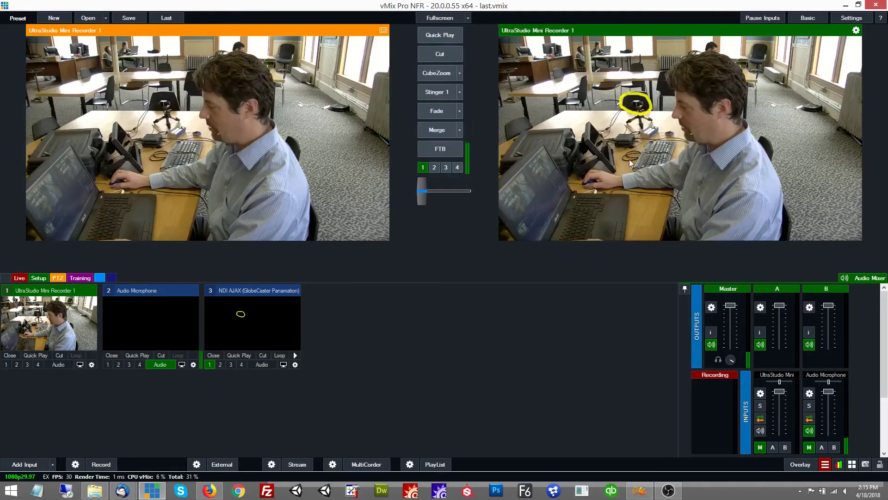
left_click(212, 364)
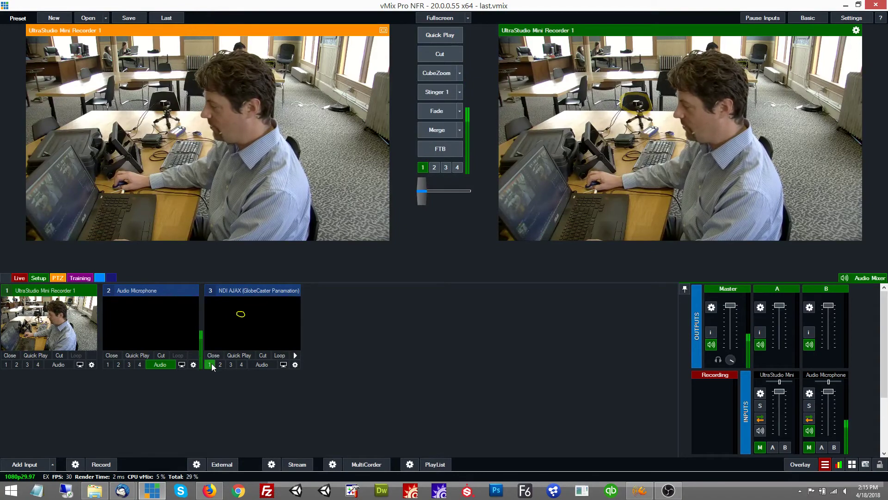
Step: Re-enable the overlay, then draw and undo several yellow strokes around desk objects and the face
left_click(212, 363)
key("alt+Tab")
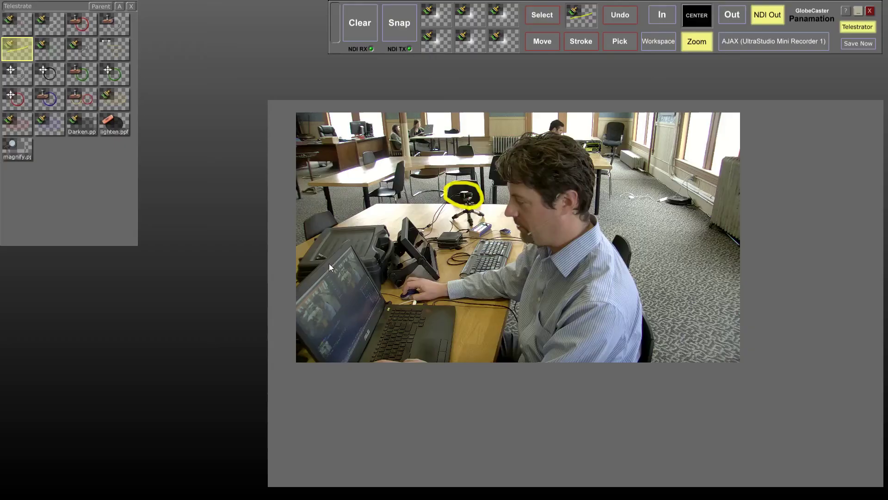
key("ctrl+z")
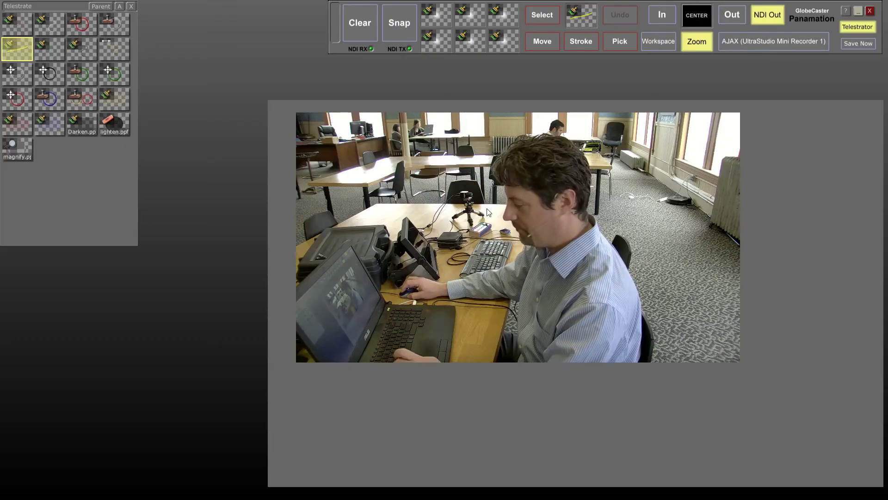
left_click_drag(497, 226, 464, 227)
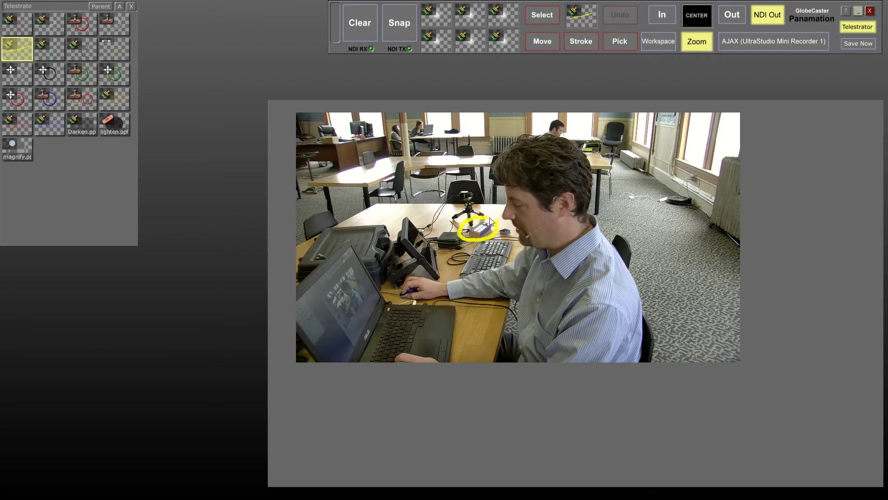
key("ctrl+z")
mouse_move(460, 229)
left_mouse_down()
mouse_move(469, 238)
mouse_move(451, 254)
mouse_move(468, 231)
left_mouse_up()
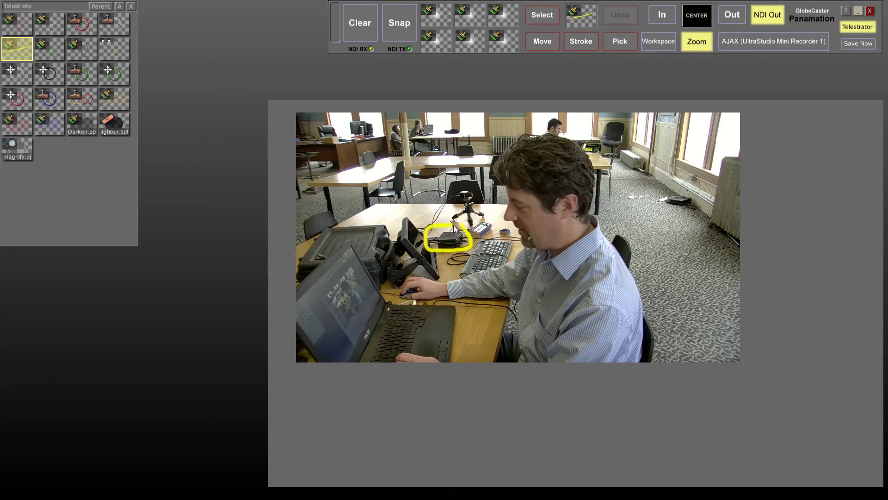
key("ctrl+z")
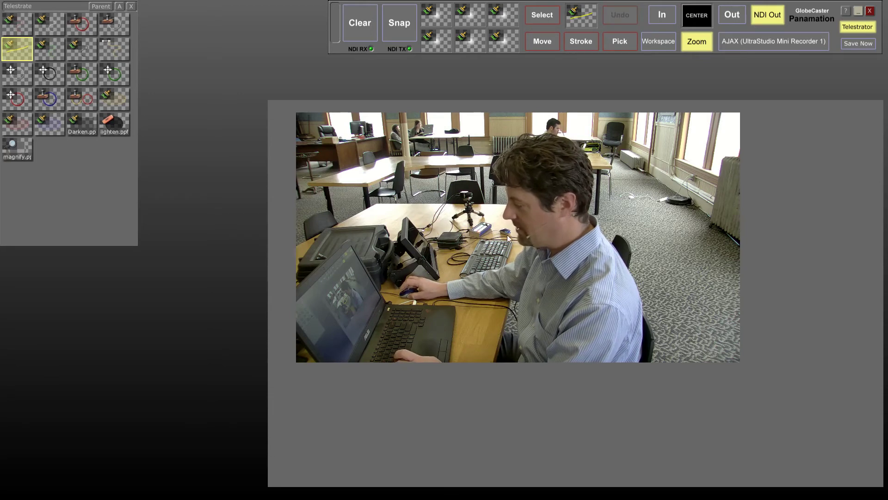
mouse_move(649, 212)
left_mouse_down()
mouse_move(409, 219)
mouse_move(472, 233)
left_mouse_up()
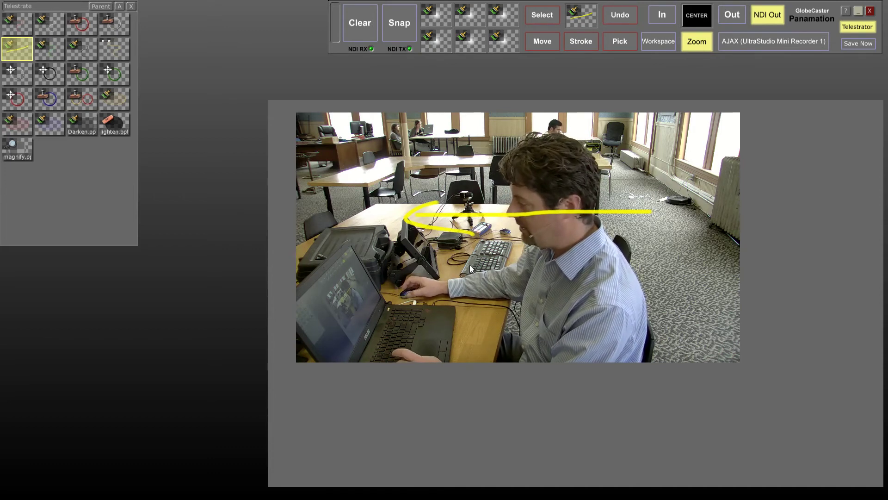
key("ctrl+z")
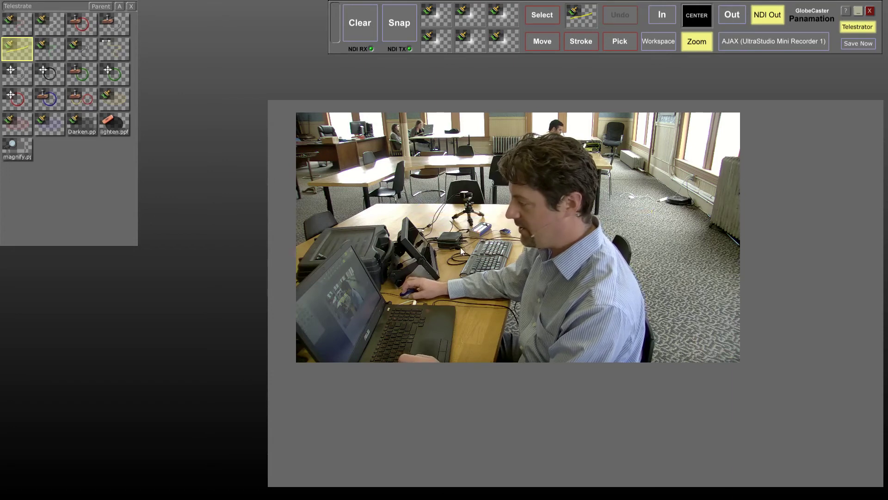
Step: Paint and undo a green circle-stamp trail, then leave the telestration view
left_click(81, 73)
left_click_drag(460, 214, 475, 243)
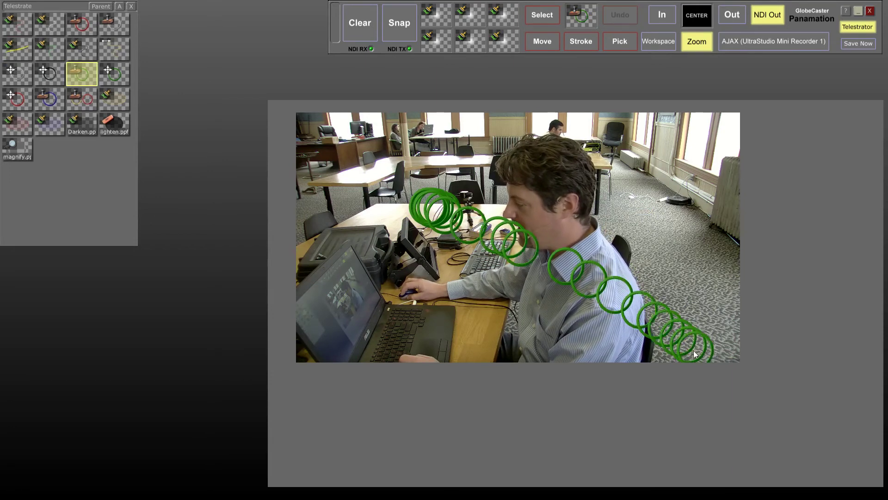
key("ctrl+z")
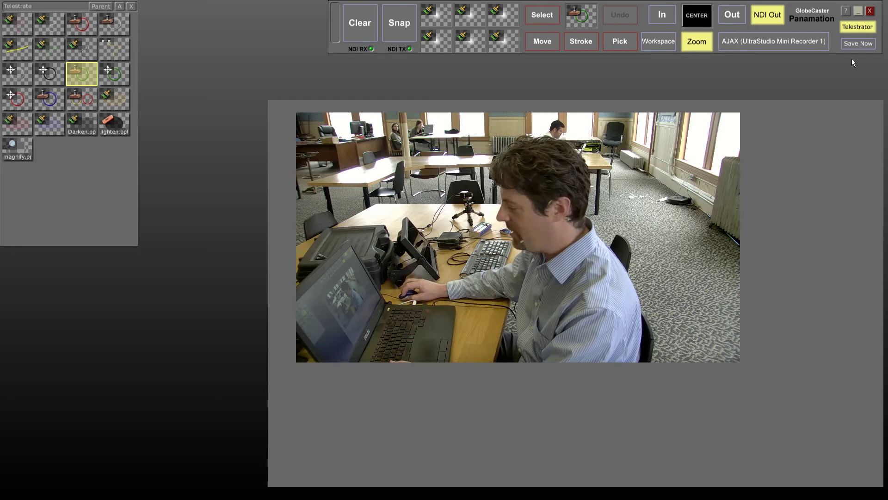
left_click(859, 26)
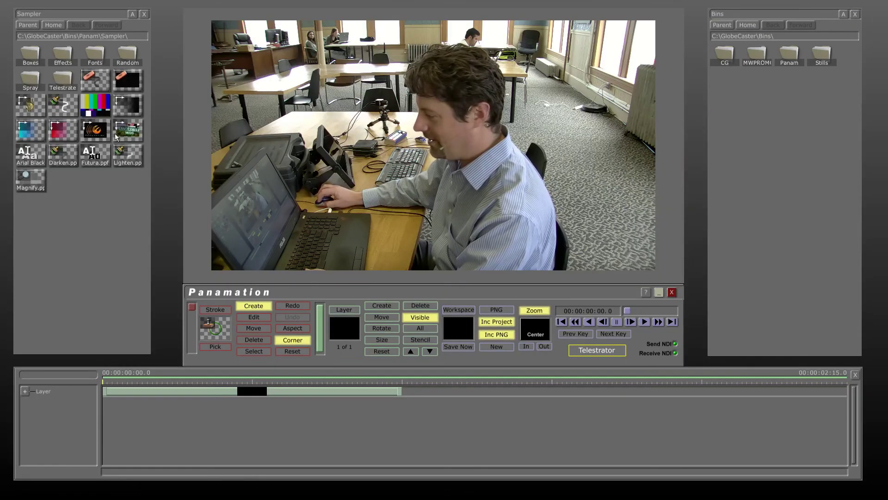
left_click(95, 129)
left_click(444, 153)
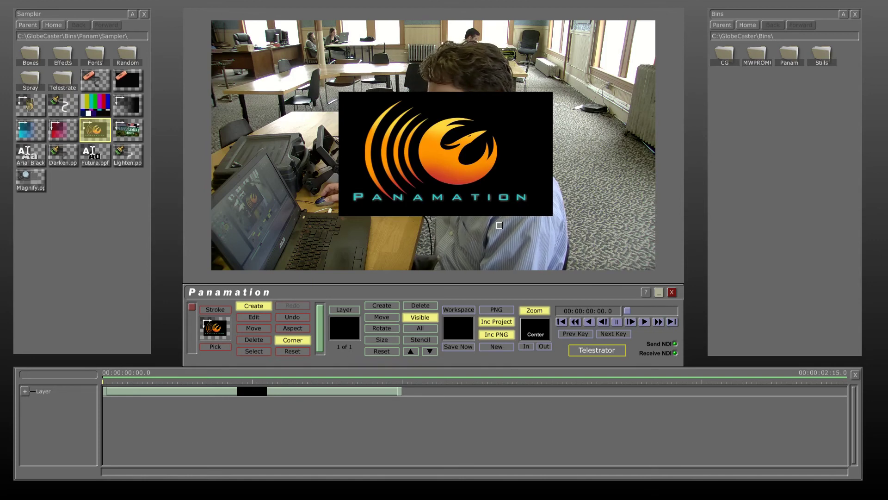
key("ctrl+z")
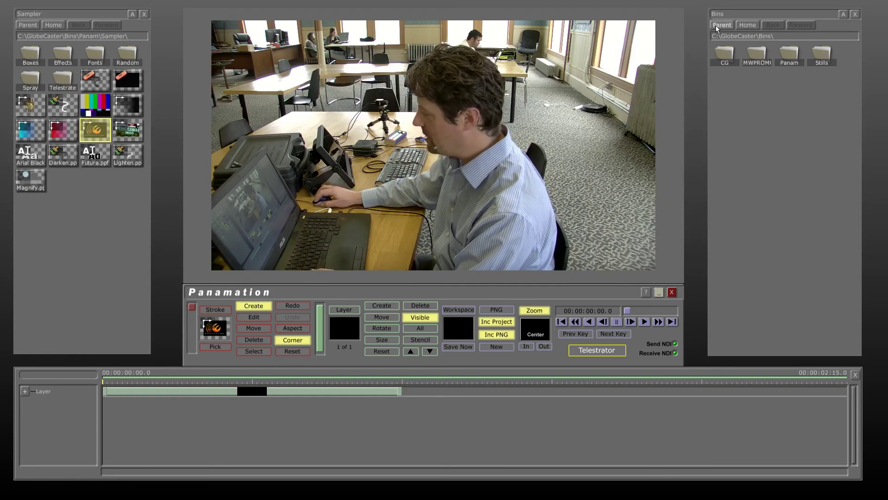
Step: Load the This Morning project from Panam > Projects > government without saving, then switch to vMix
double_click(790, 58)
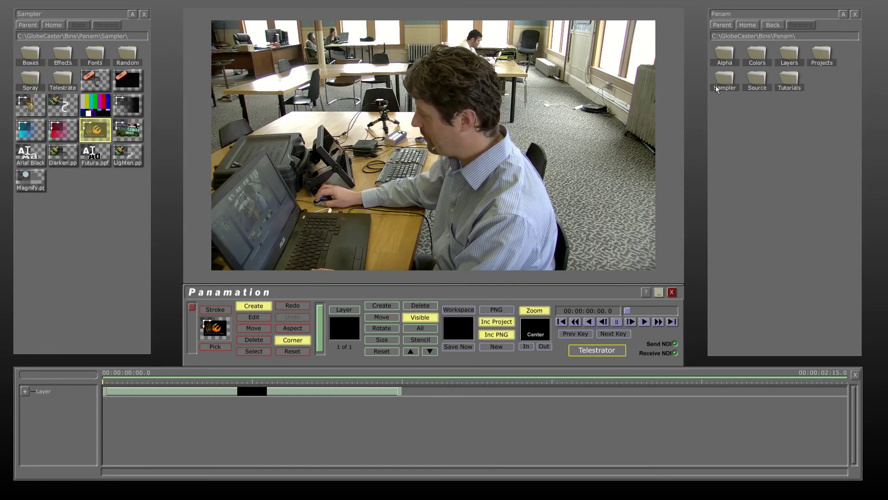
double_click(820, 58)
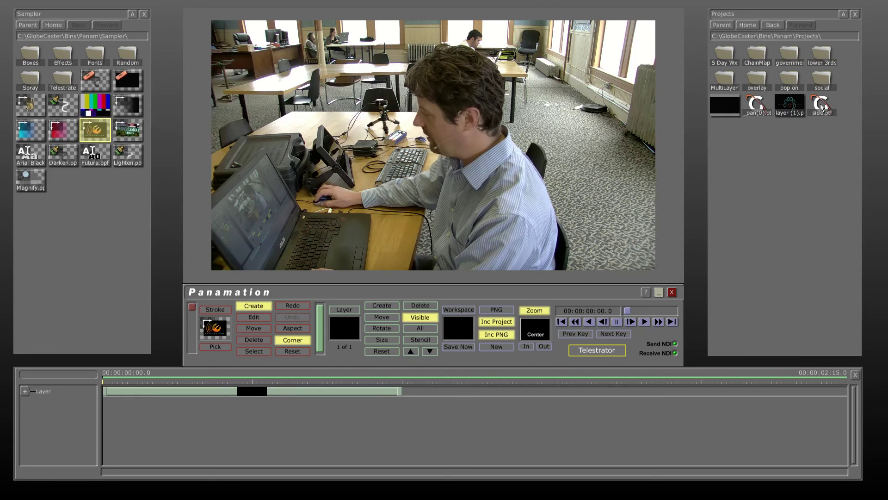
double_click(789, 57)
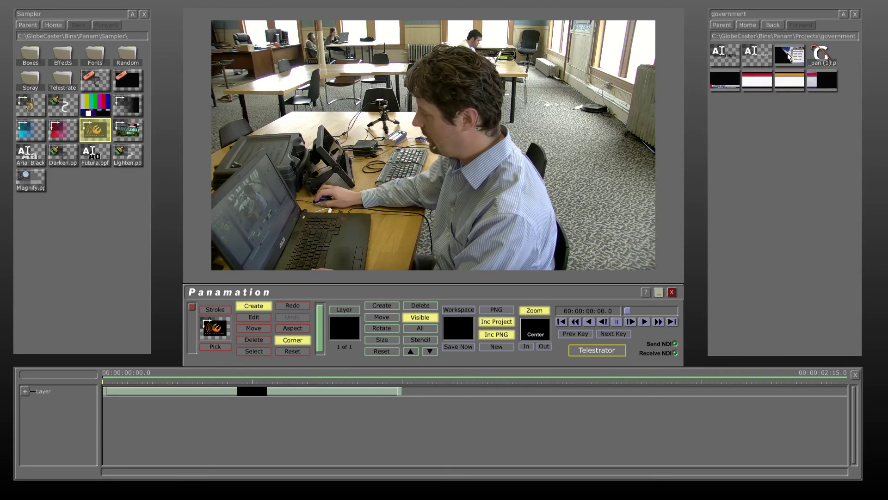
double_click(791, 59)
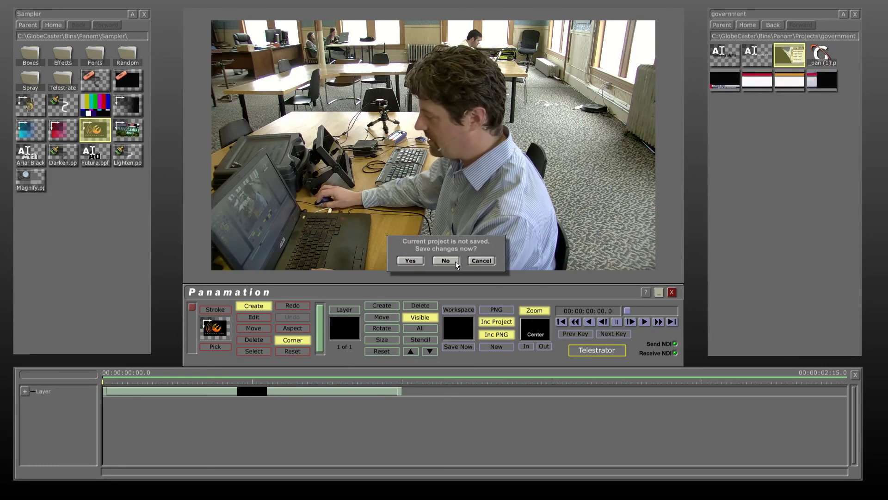
left_click(407, 257)
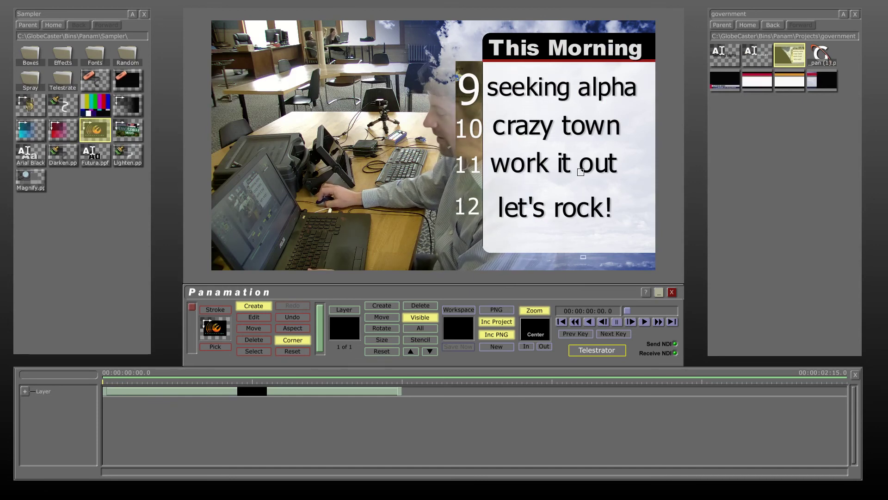
key("alt+Tab")
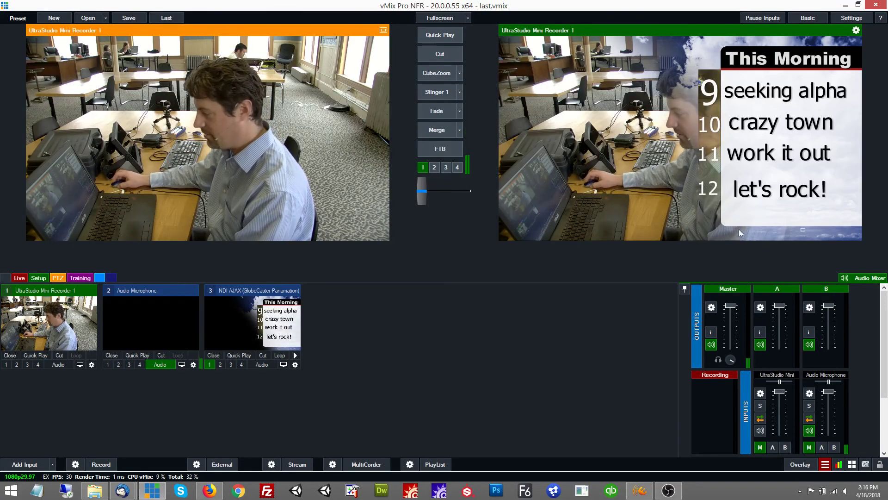
Step: Toggle overlay 1 on the NDI GlobeCaster input to take the graphic off the output
left_click(209, 364)
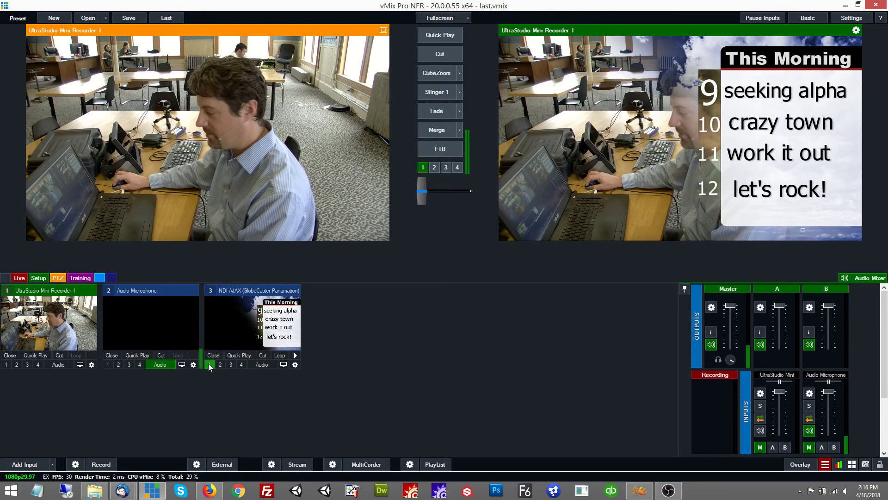